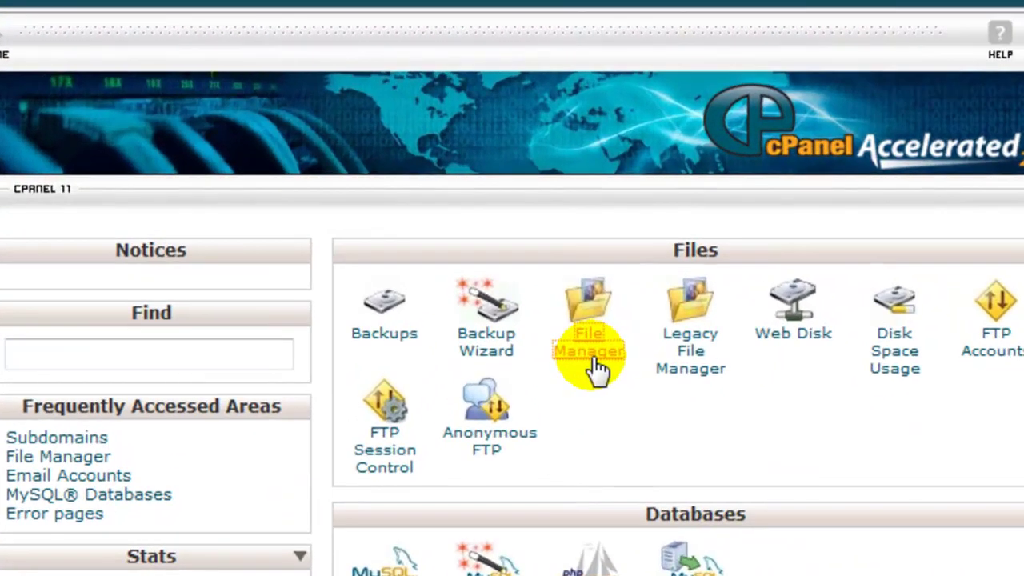
Open File Manager and browse to public_html to see wp-admin, wp-content and wp-includes
click(593, 370)
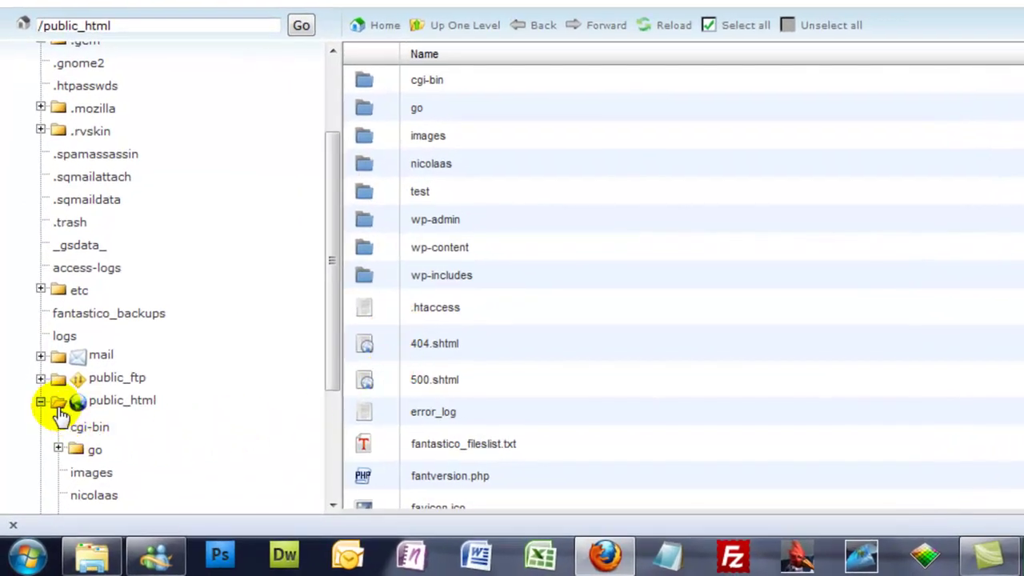
click(44, 402)
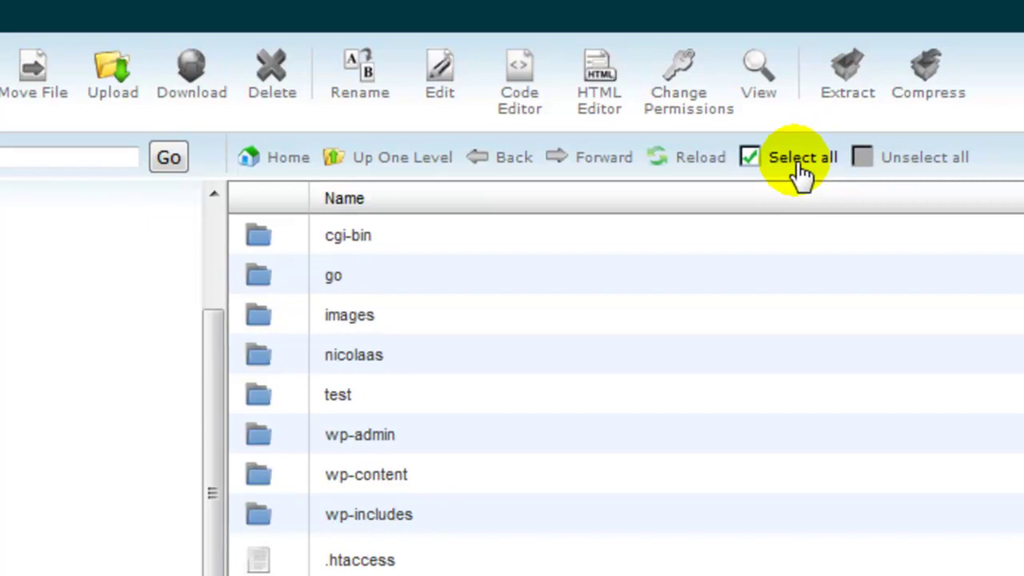
Select everything in public_html and compress it as a GZipped tar archive named cgi-bin.tar.gz
click(744, 25)
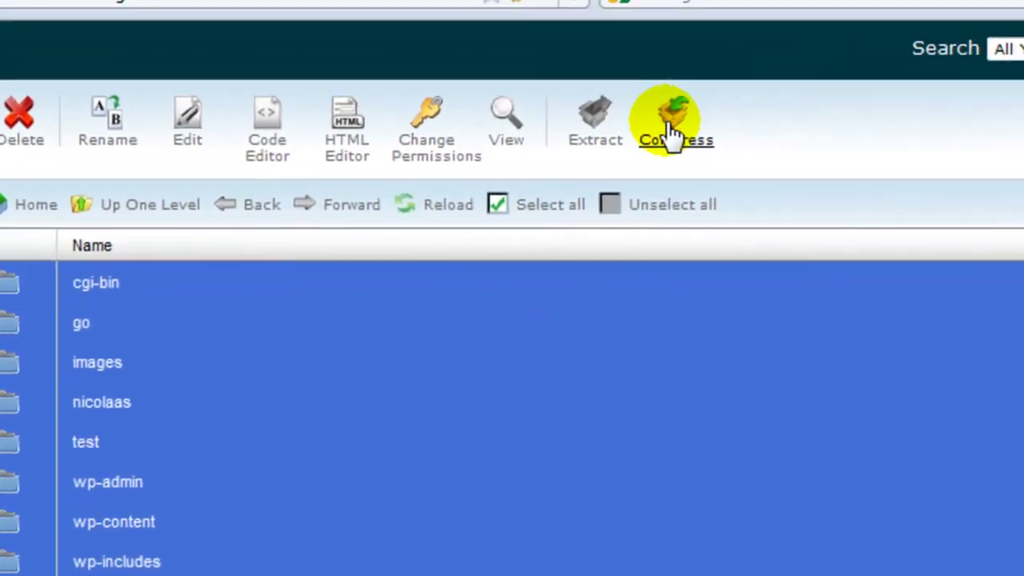
click(672, 136)
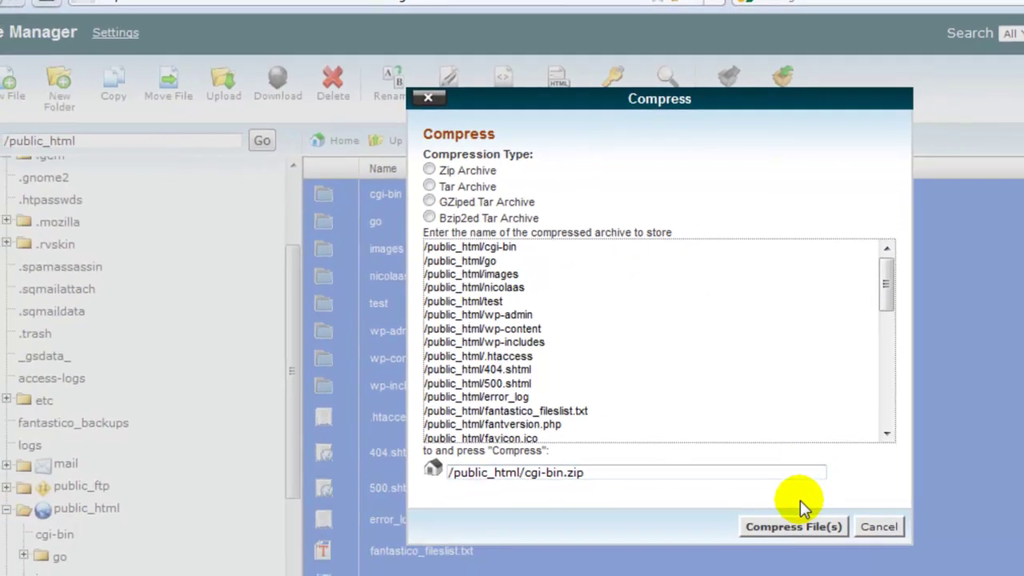
click(429, 202)
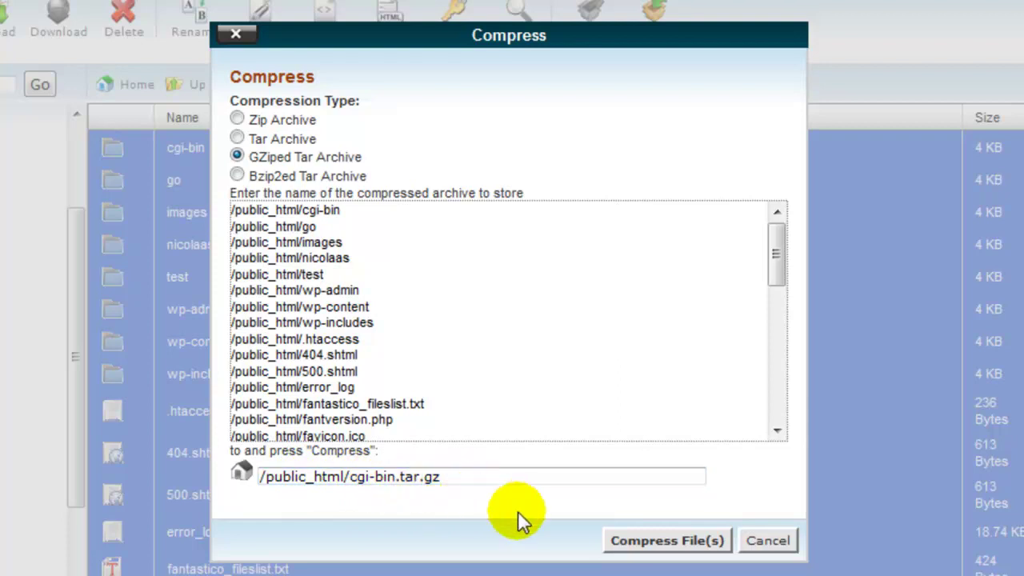
click(632, 549)
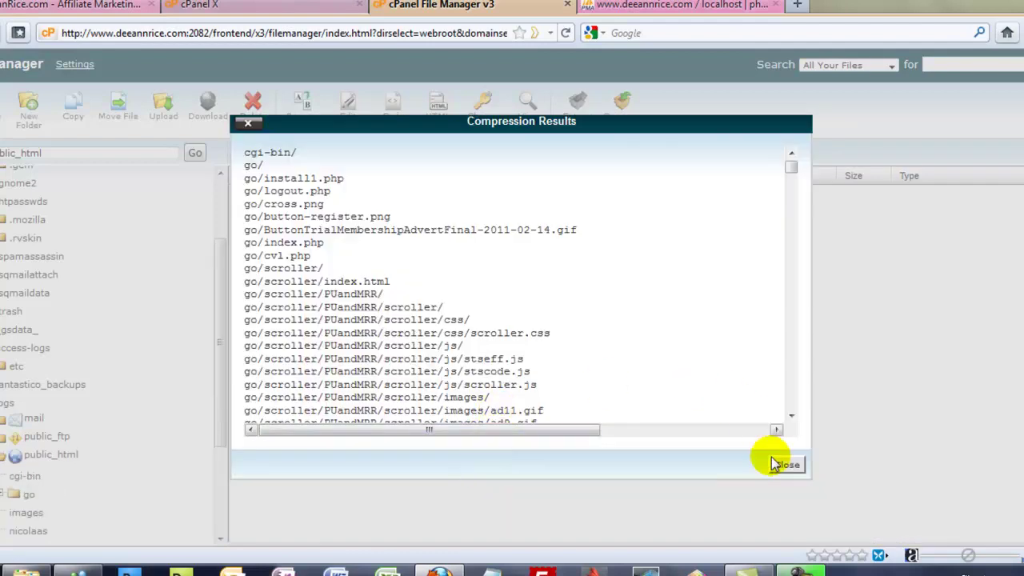
Dismiss the Compression Results so cgi-bin.tar.gz shows in the public_html listing
click(784, 468)
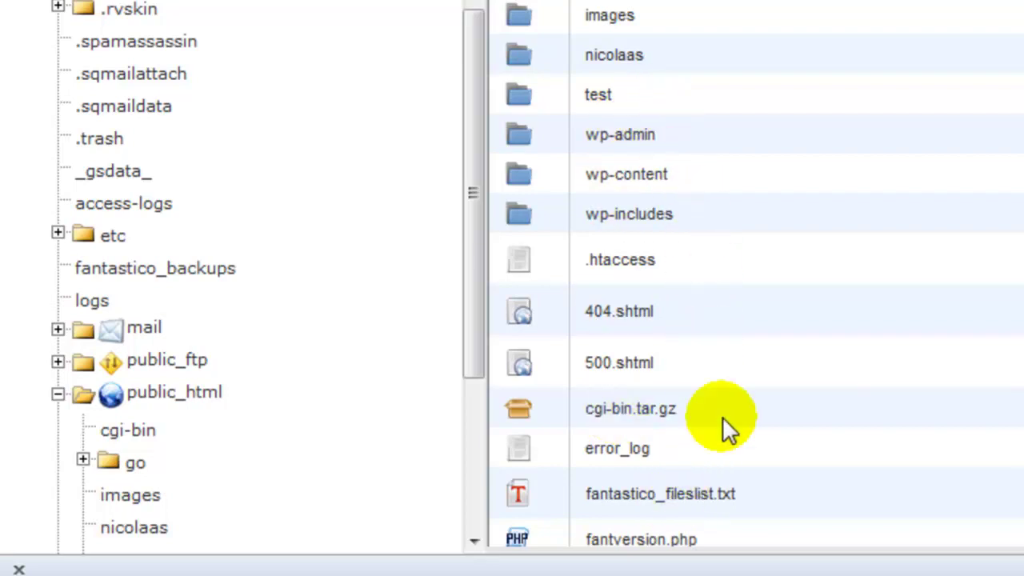
Download the 25.5 MB cgi-bin.tar.gz archive and save it to disk
click(665, 407)
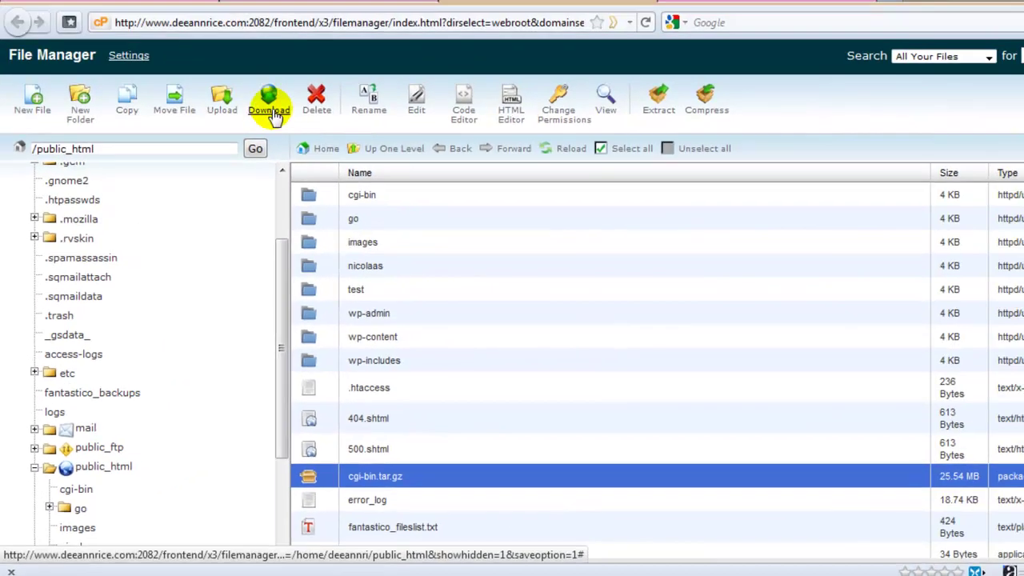
click(271, 112)
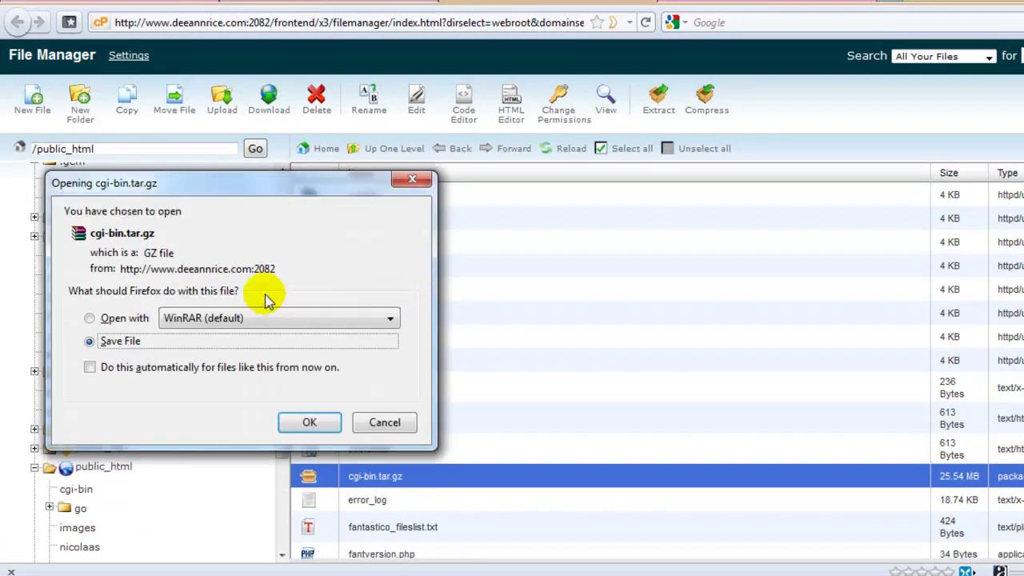
click(312, 426)
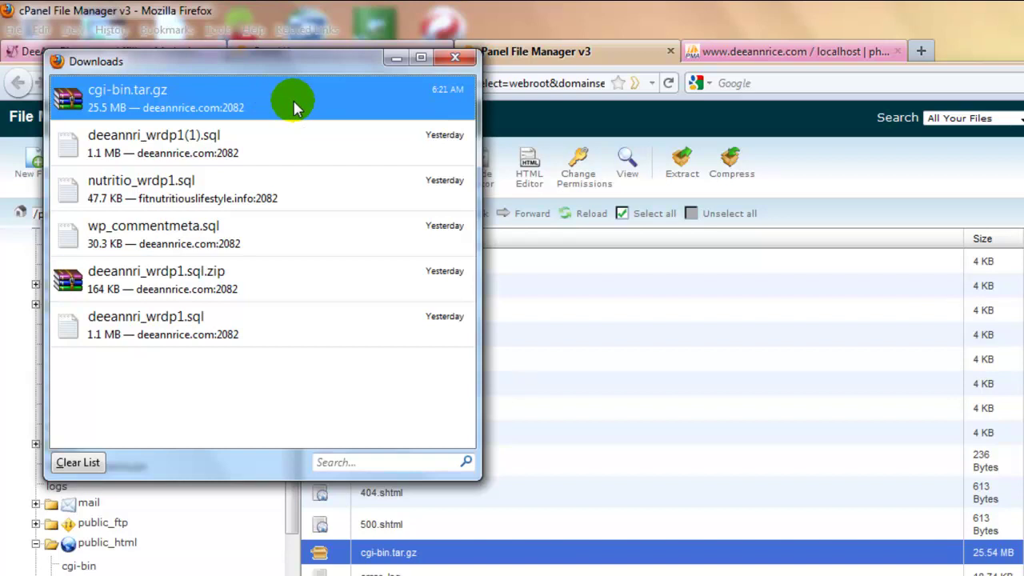
Open the local Downloads folder holding cgi-bin.tar.gz from Firefox's download list
right_click(296, 109)
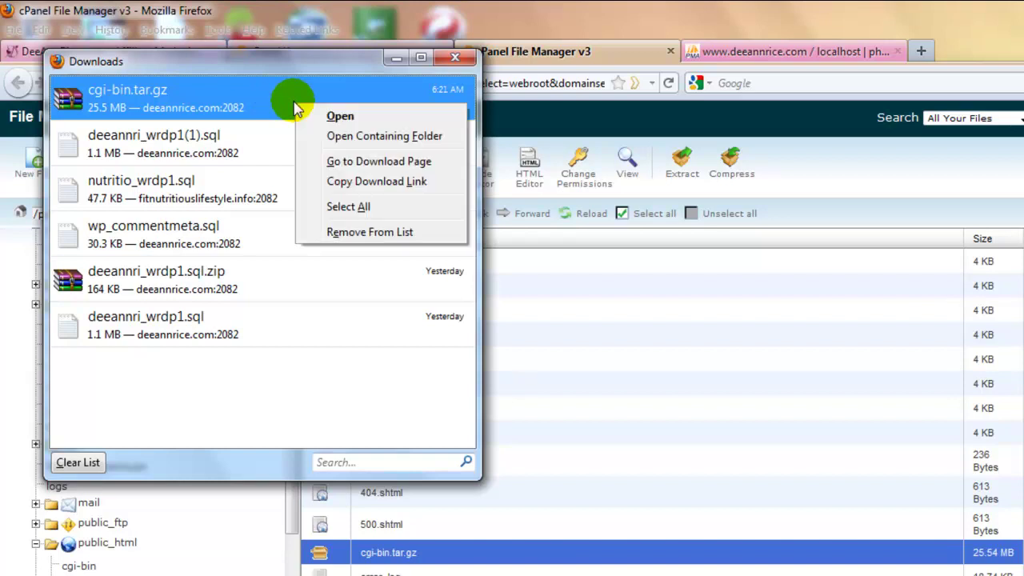
click(341, 137)
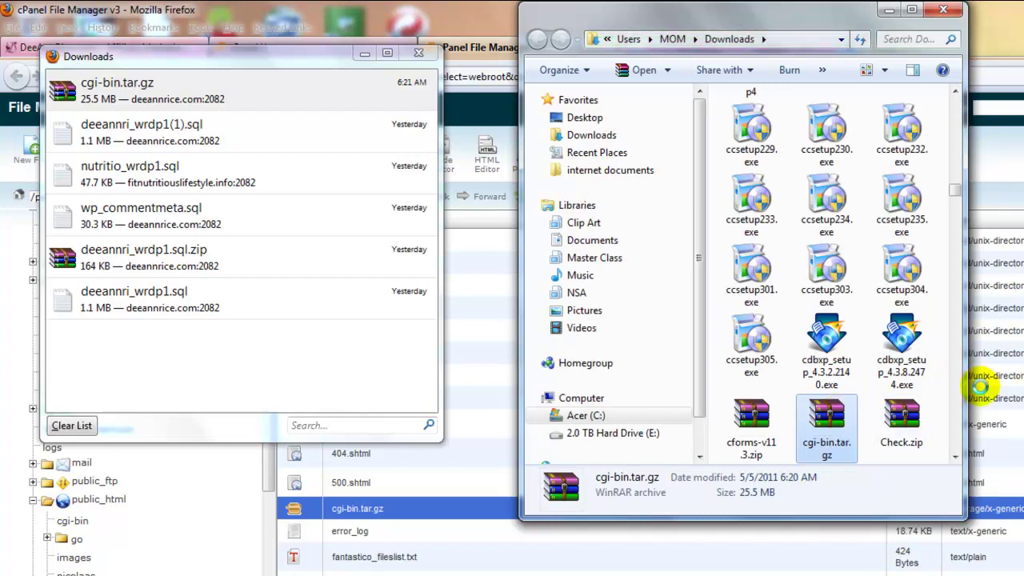
Paste cgi-bin.tar.gz into the empty zip backup4-4-11 folder, then view zip backup4-3-11
mouse_move(189, 573)
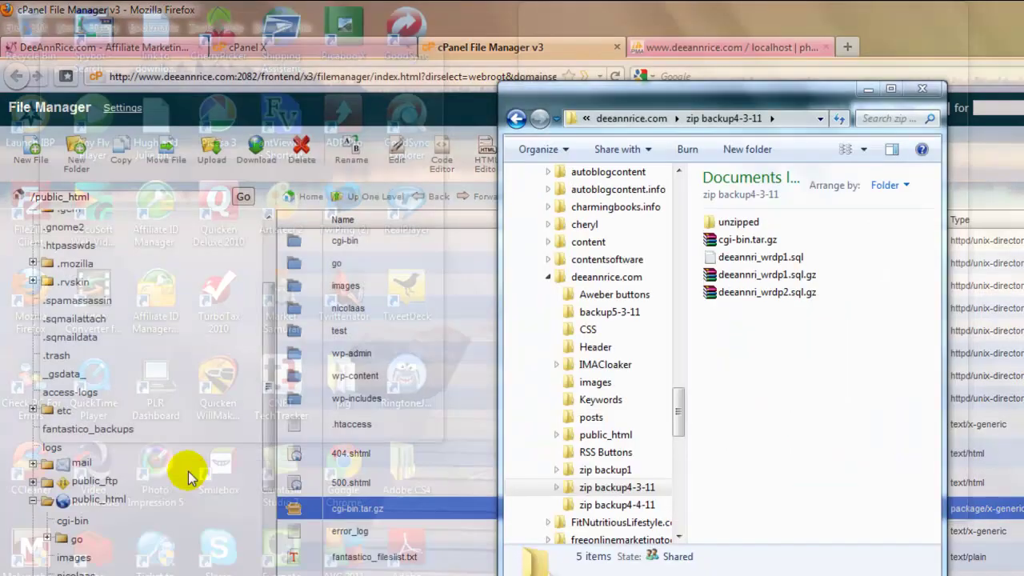
click(132, 505)
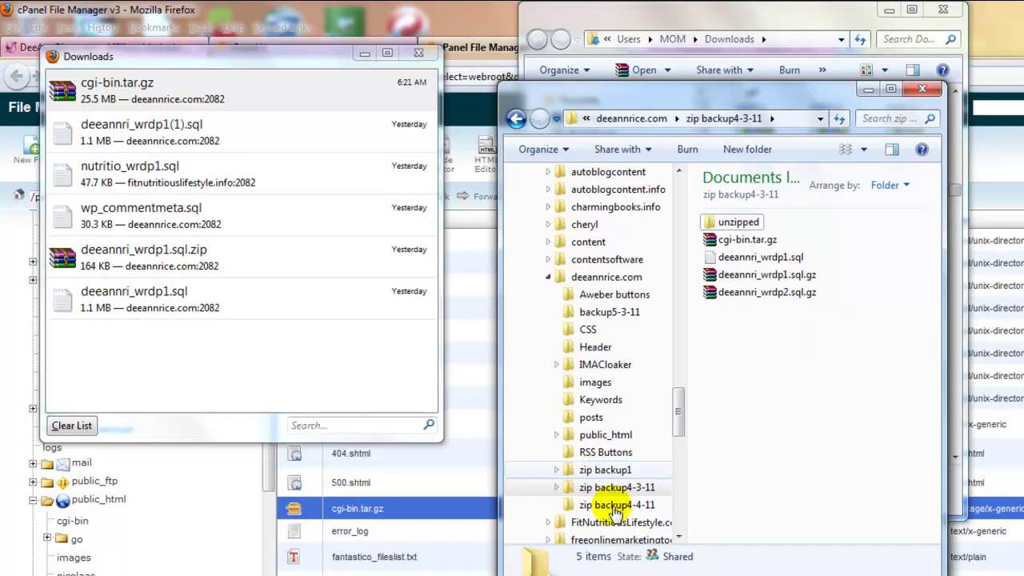
click(562, 510)
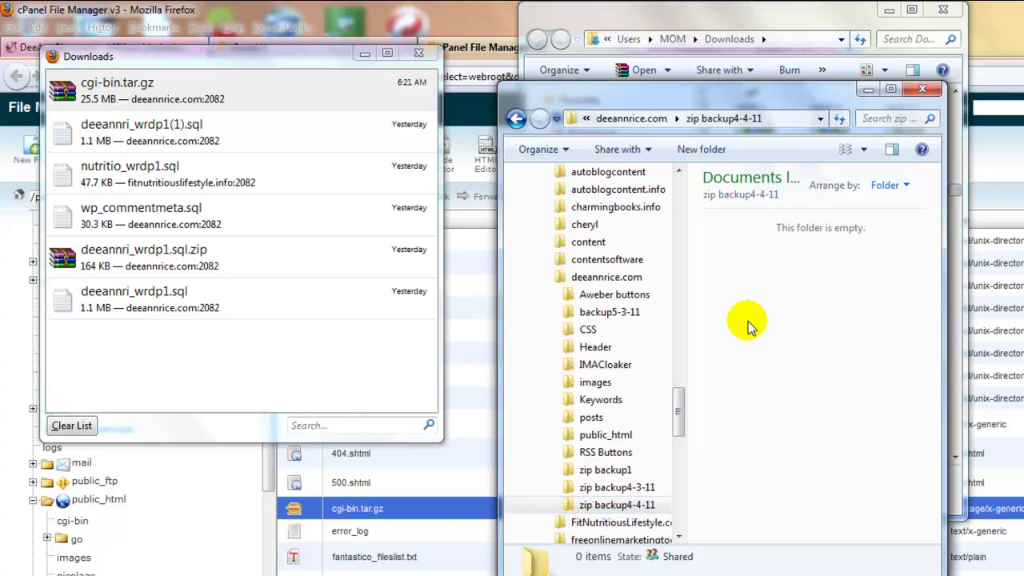
key(ctrl+v)
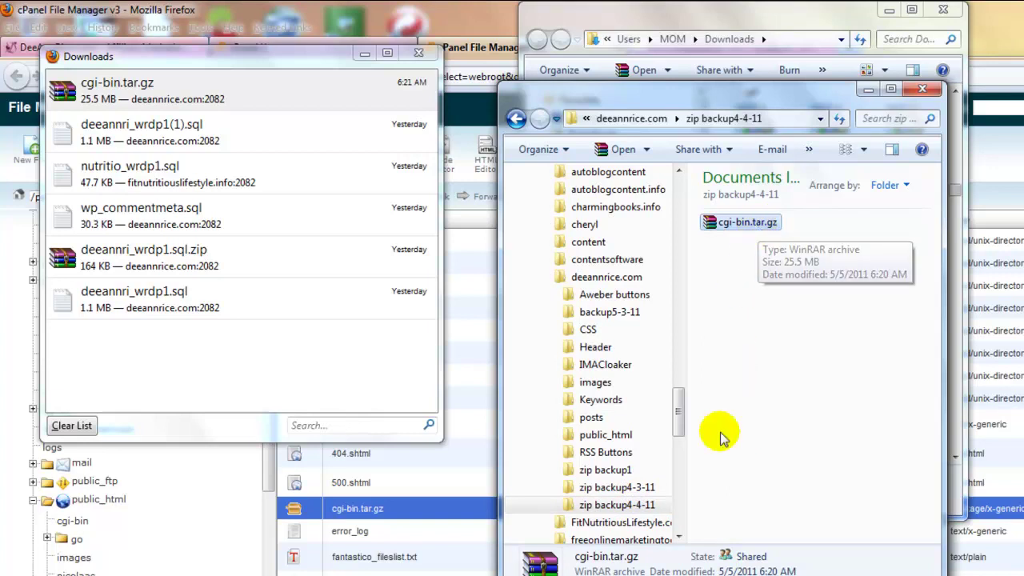
click(583, 491)
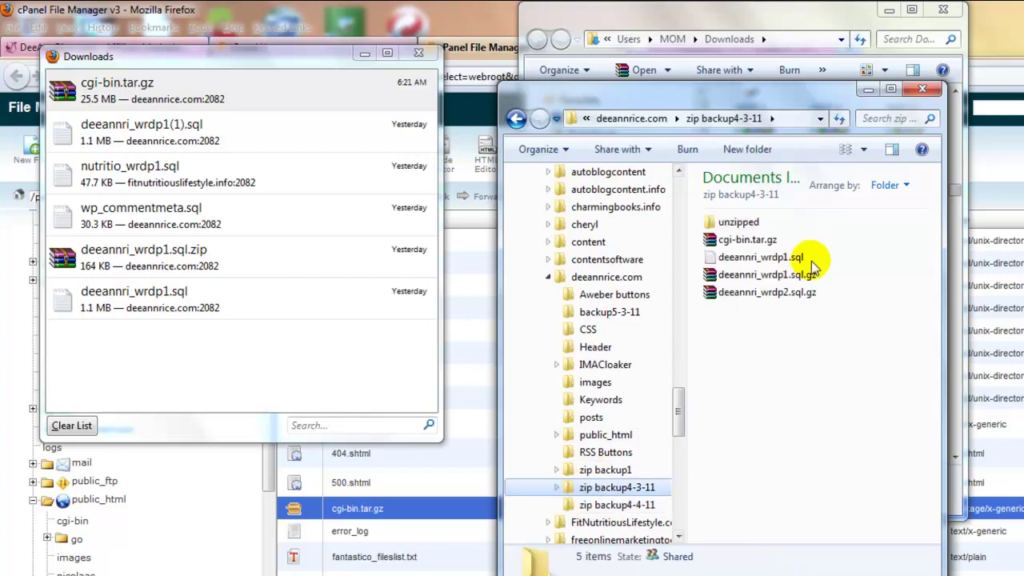
Check the earlier backup's unzipped folder, close both Downloads windows, and return to zip backup4-4-11
click(744, 224)
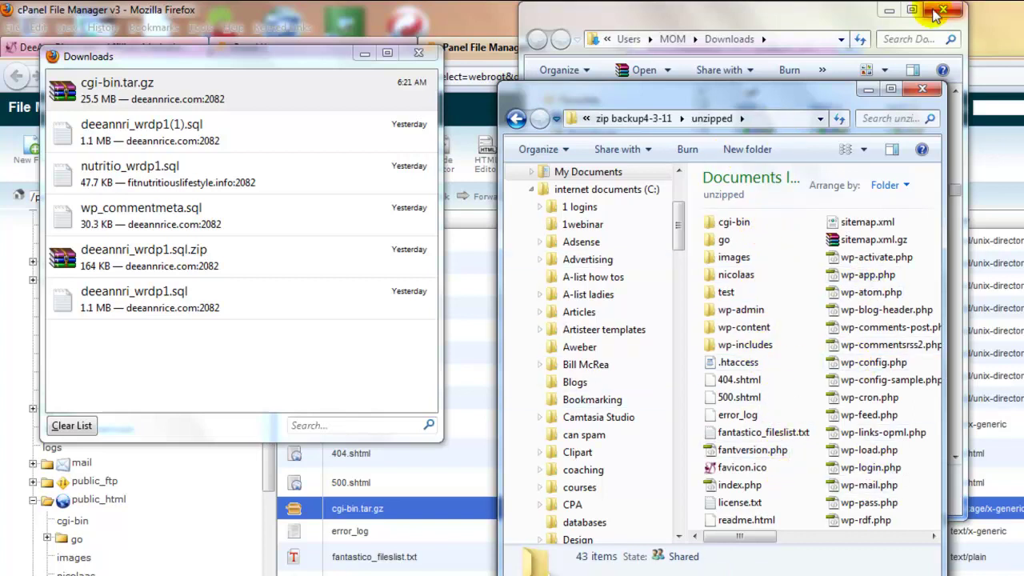
click(889, 10)
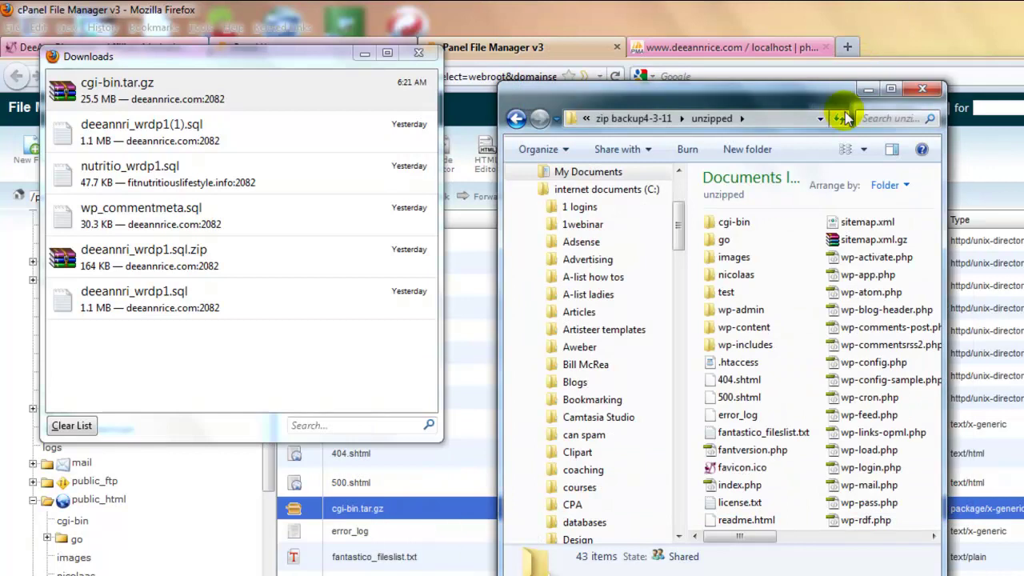
click(364, 53)
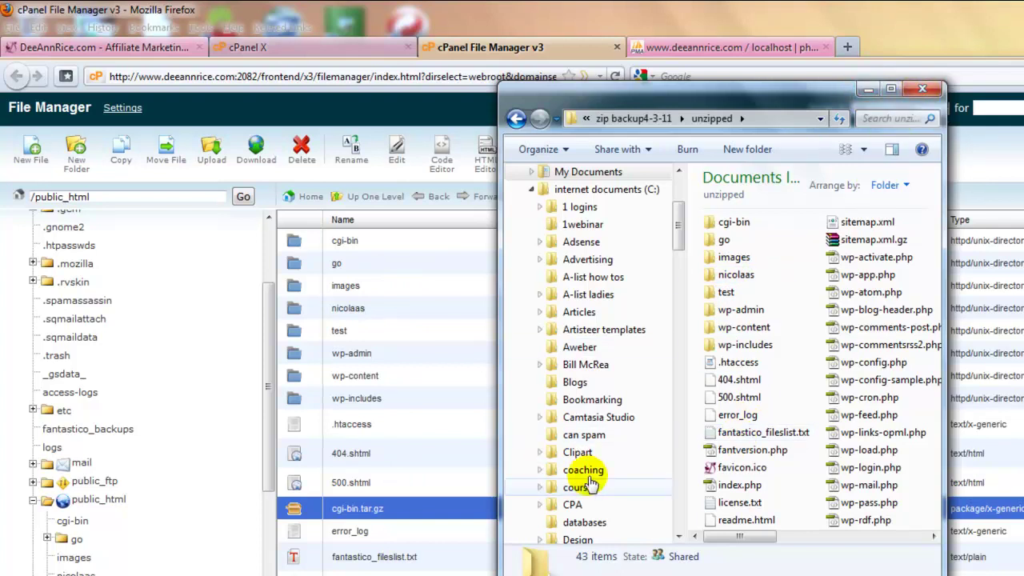
drag(676, 240, 676, 444)
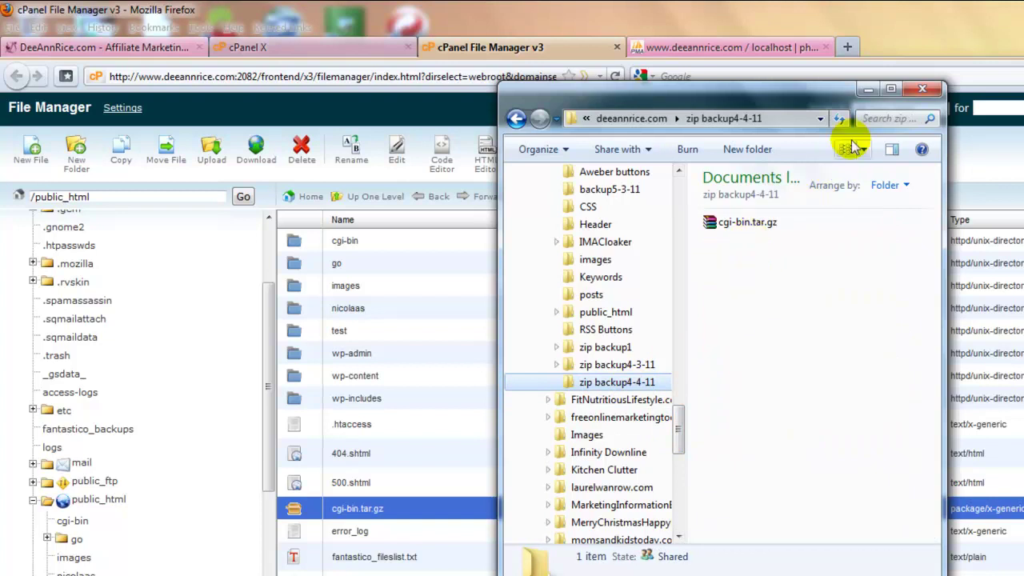
Minimize Explorer and launch phpMyAdmin from the Databases section of the cPanel home page
click(870, 88)
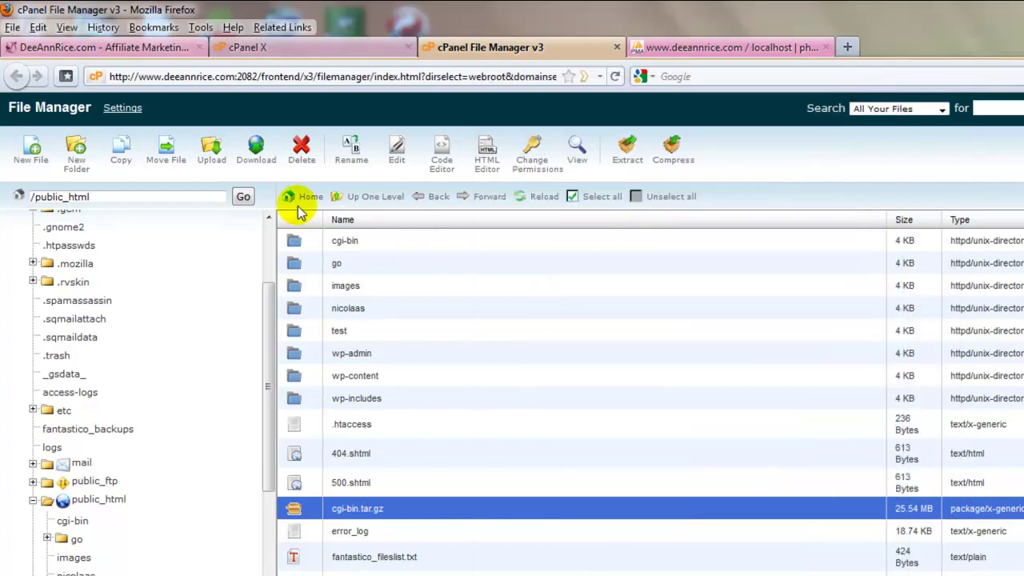
click(275, 48)
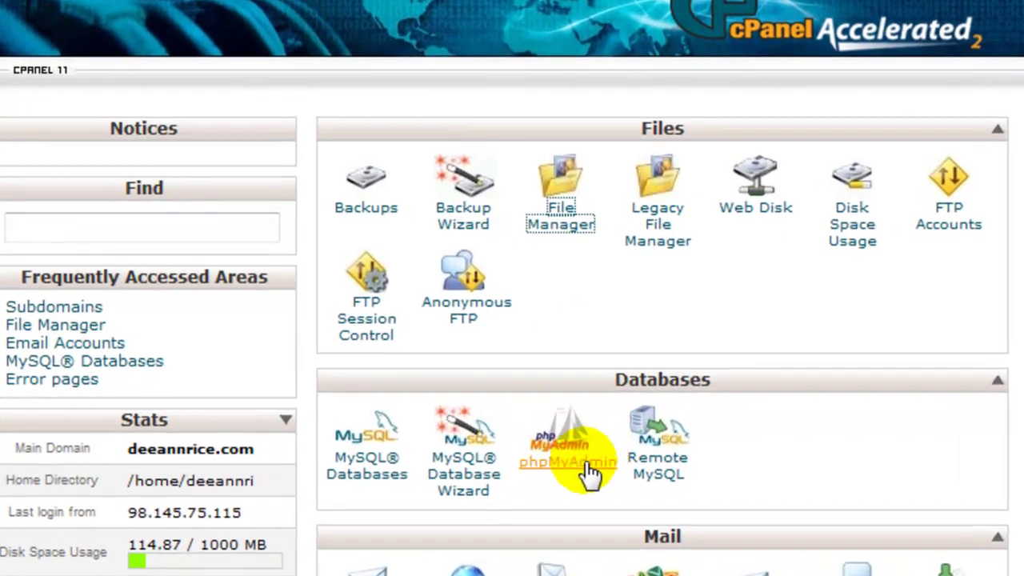
click(588, 472)
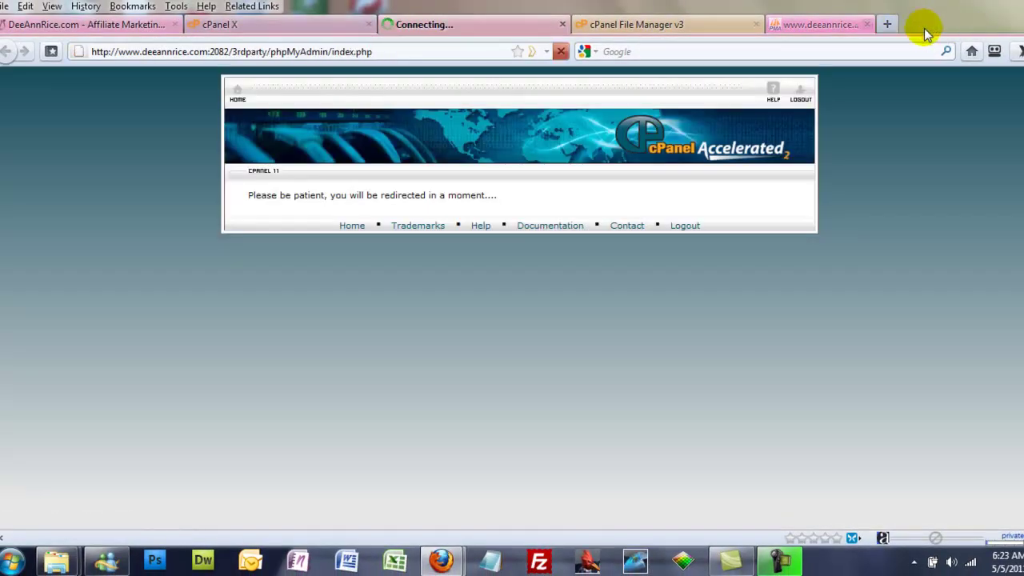
click(923, 28)
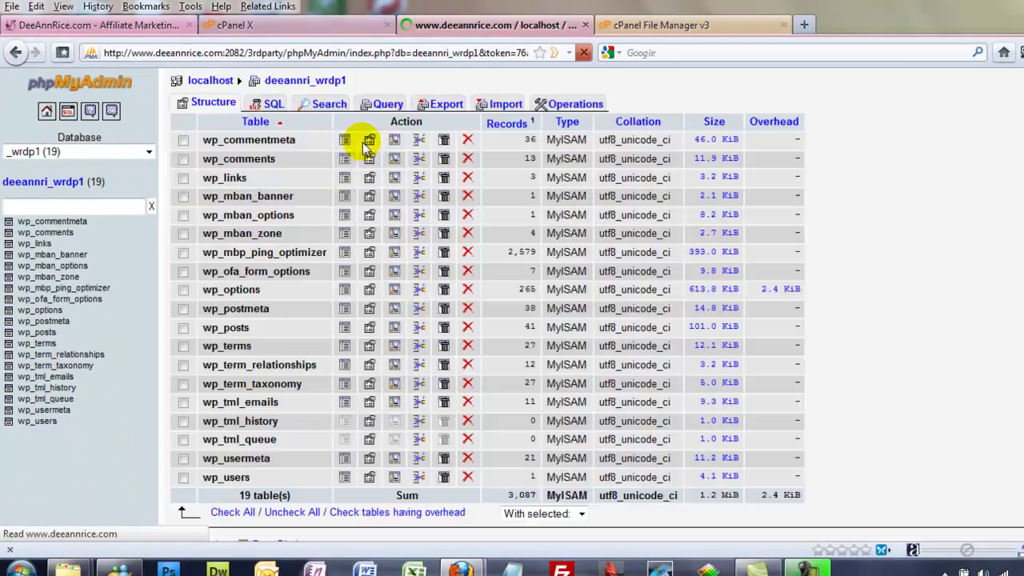
click(233, 141)
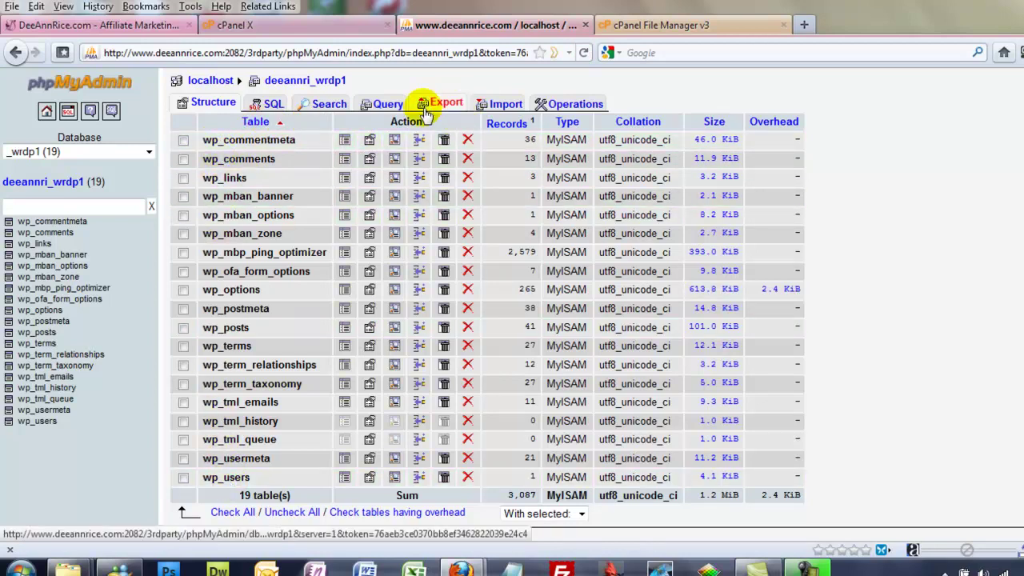
Export every deeannri_wrdp1 table with gzipped compression, save the file, and confirm it in Downloads
click(222, 513)
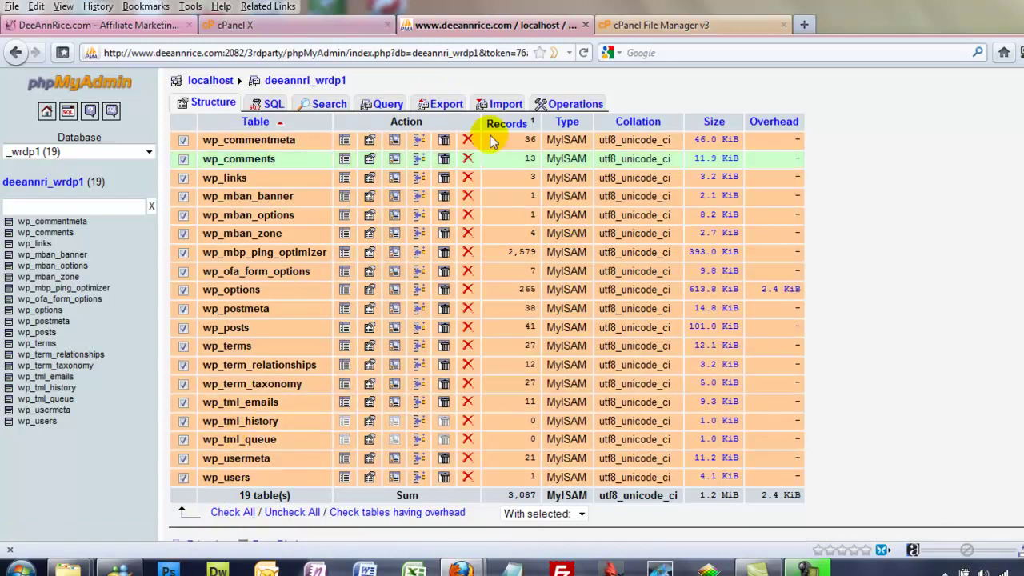
click(445, 112)
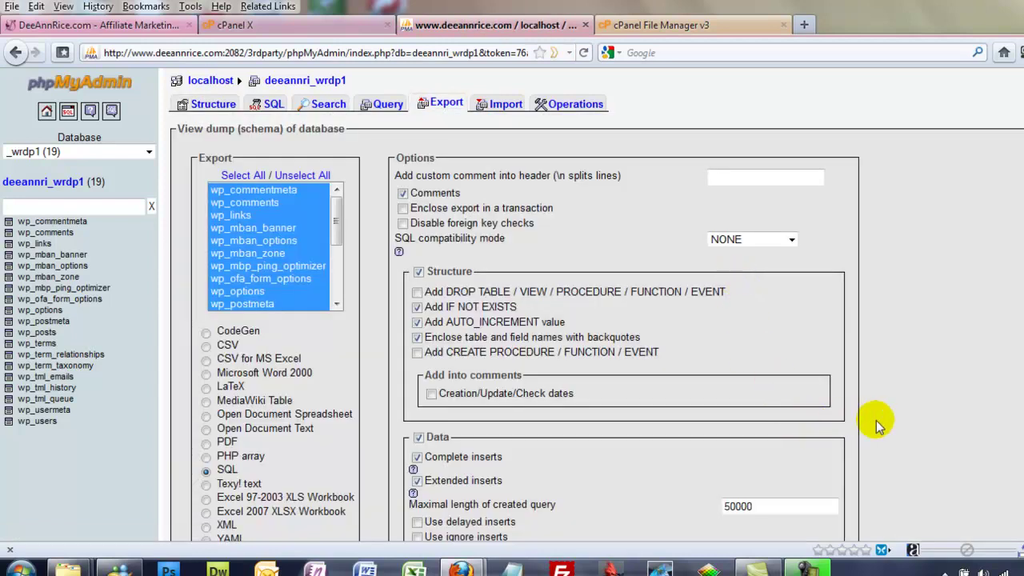
scroll(884, 415, down, 4)
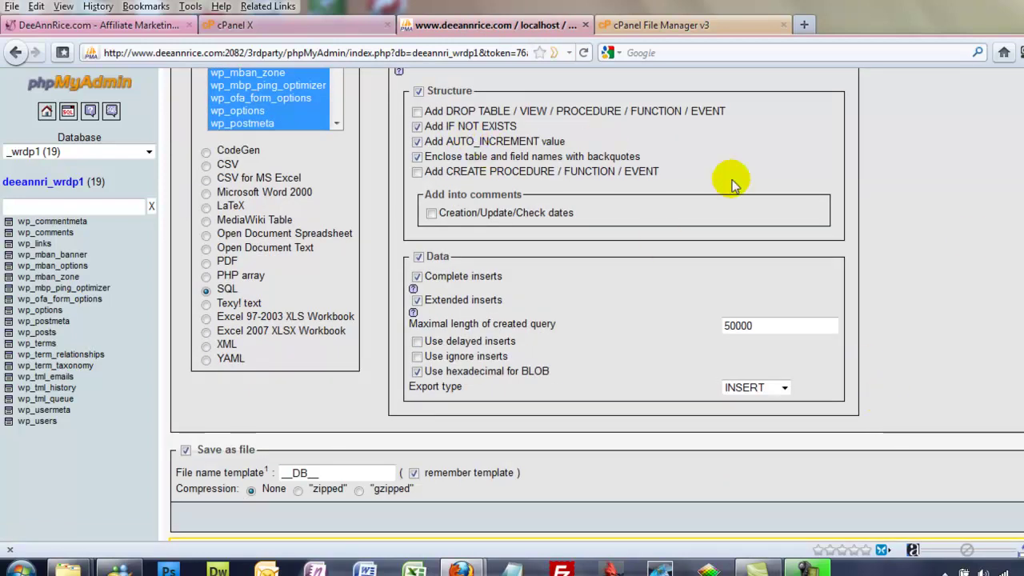
scroll(955, 242, up, 2)
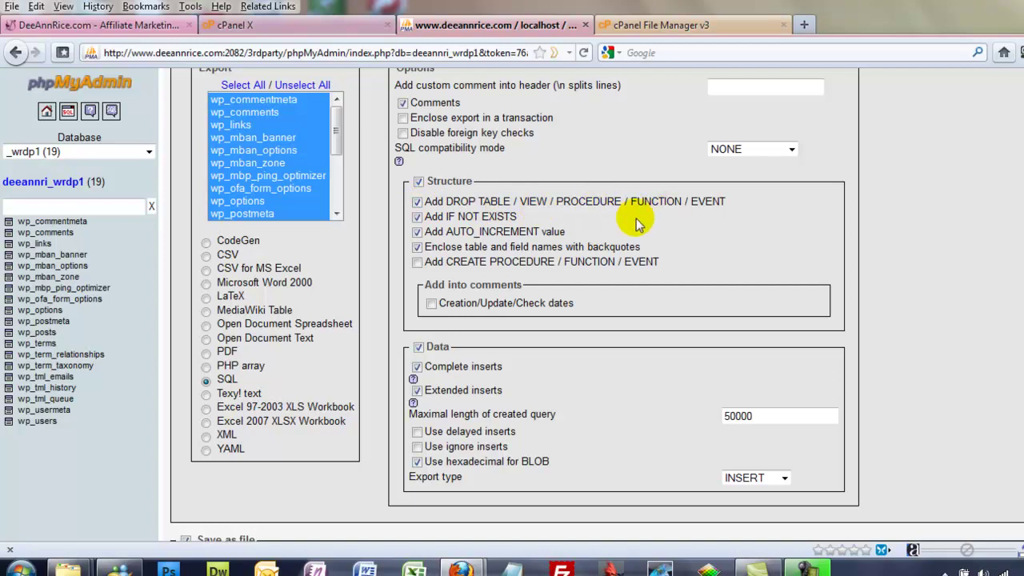
scroll(678, 235, down, 4)
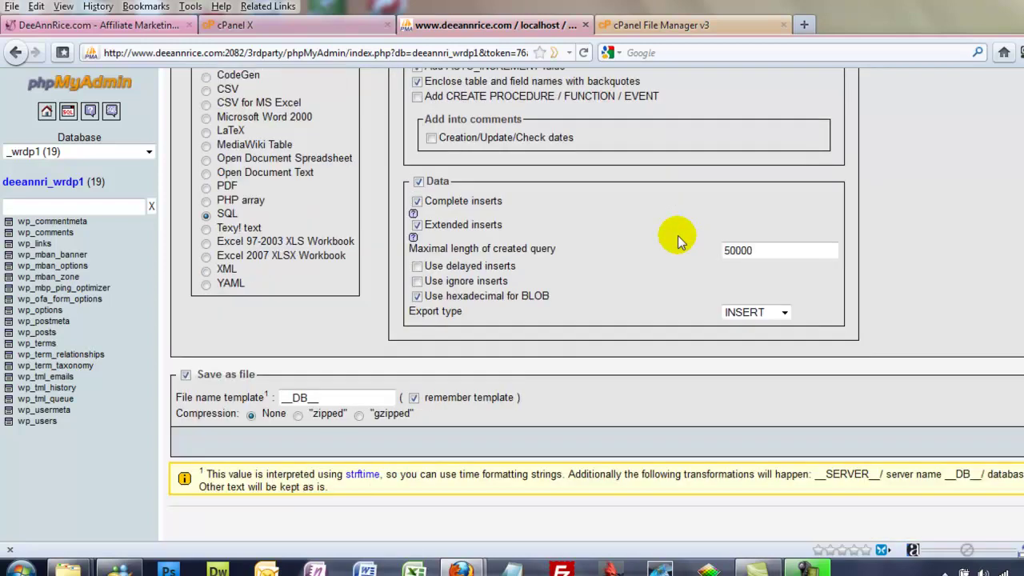
click(359, 416)
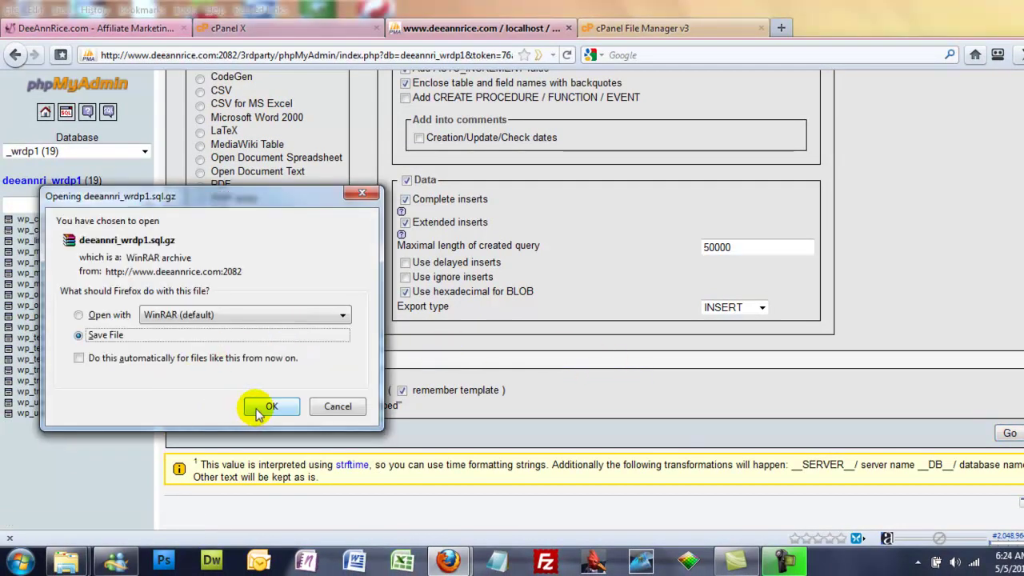
click(270, 406)
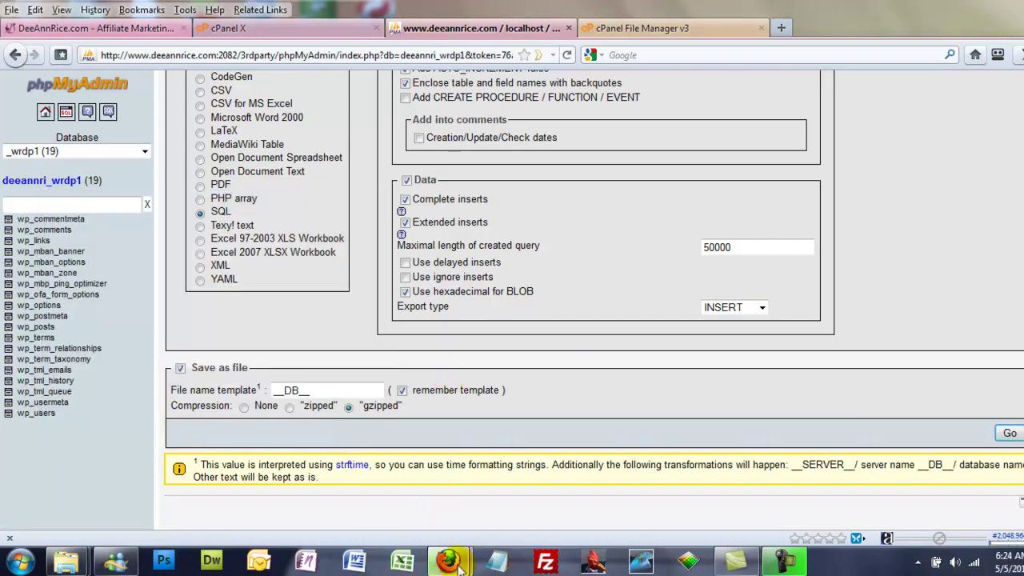
mouse_move(448, 560)
click(519, 520)
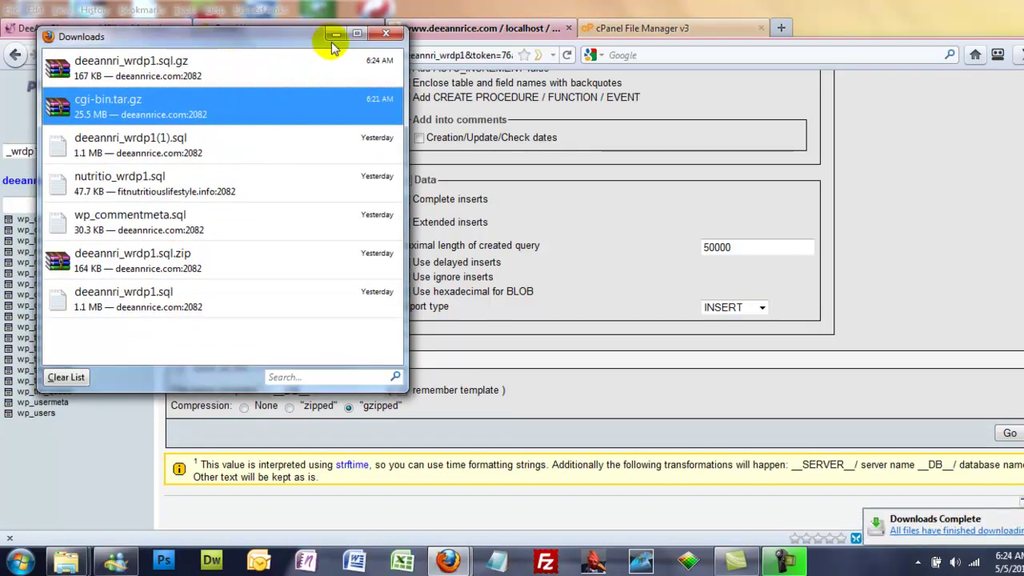
Switch phpMyAdmin to the deeannri_wrdp2 database and select all eleven of its tables
click(112, 472)
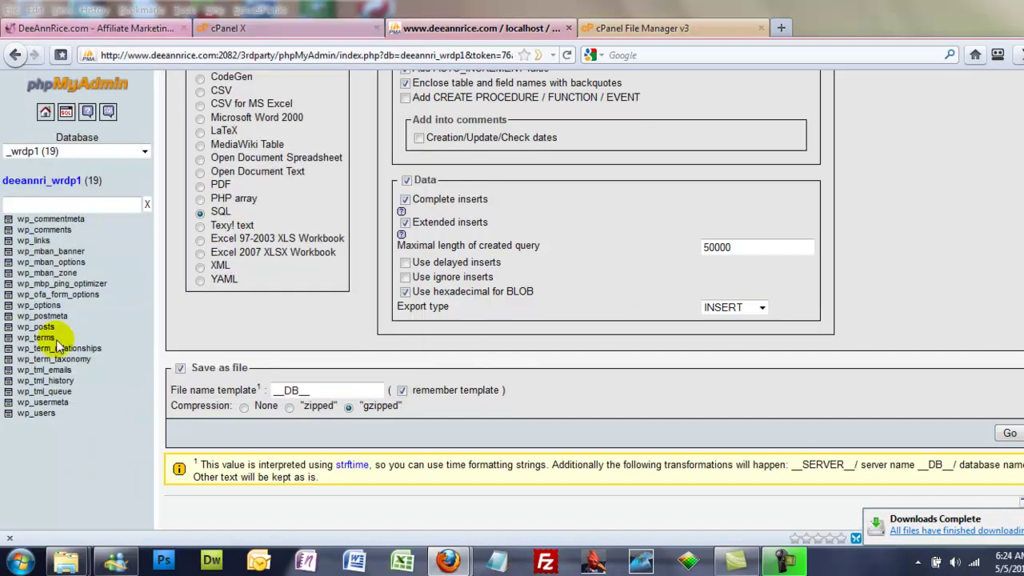
click(144, 152)
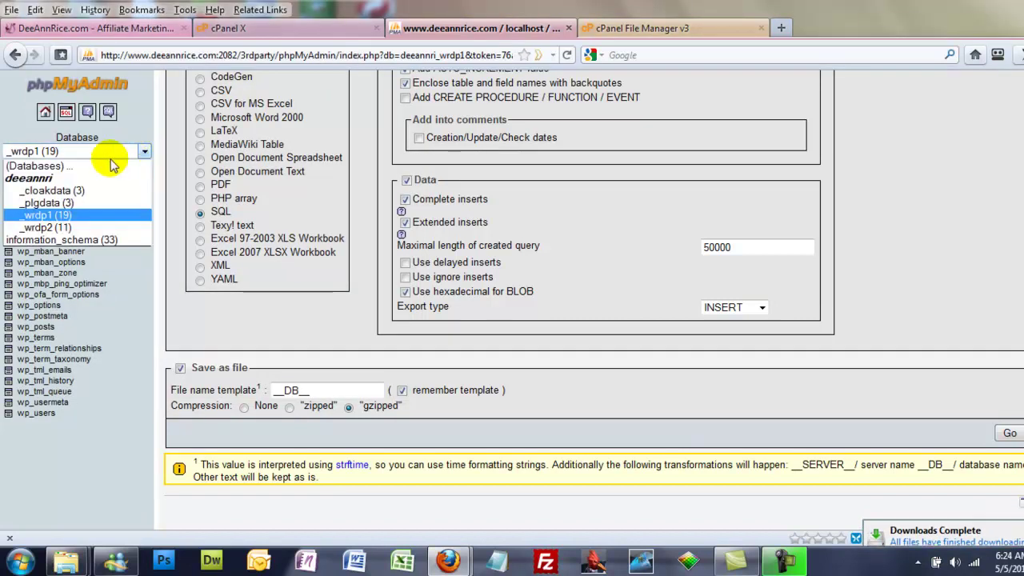
click(44, 230)
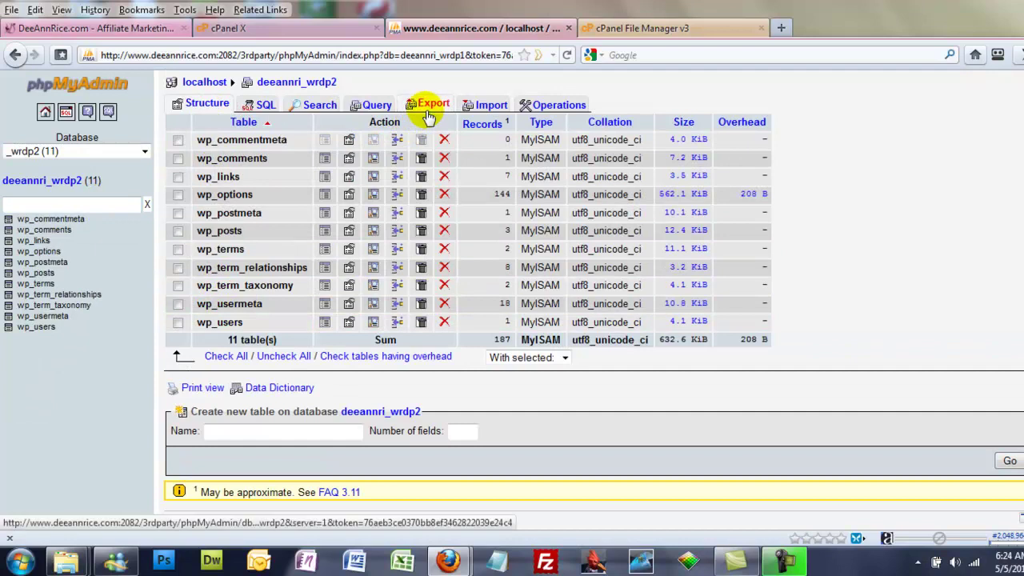
click(226, 358)
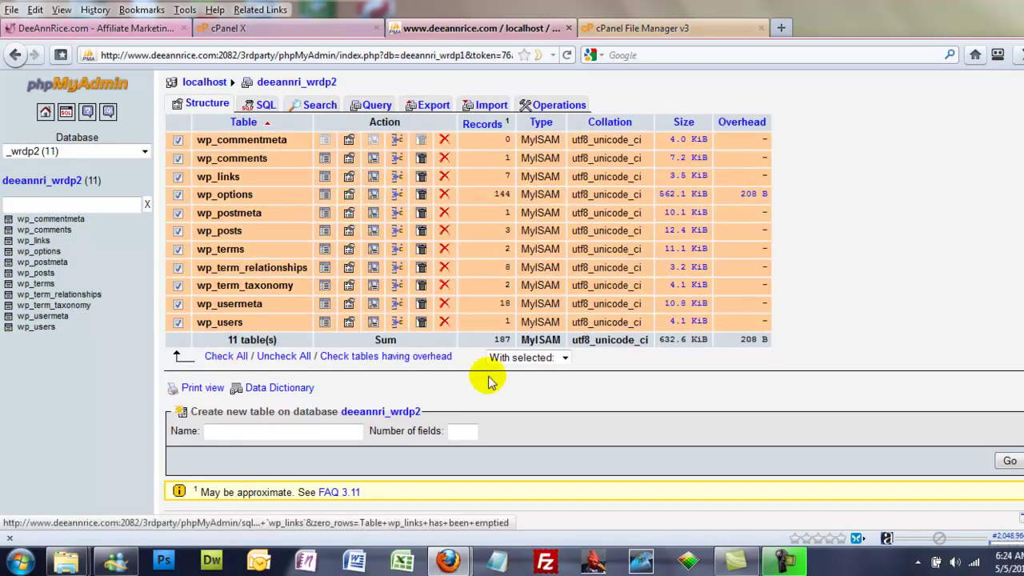
Export the selected tables with DROP TABLE statements as gzipped SQL, saving deeannri_wrdp2.sql.gz
click(563, 358)
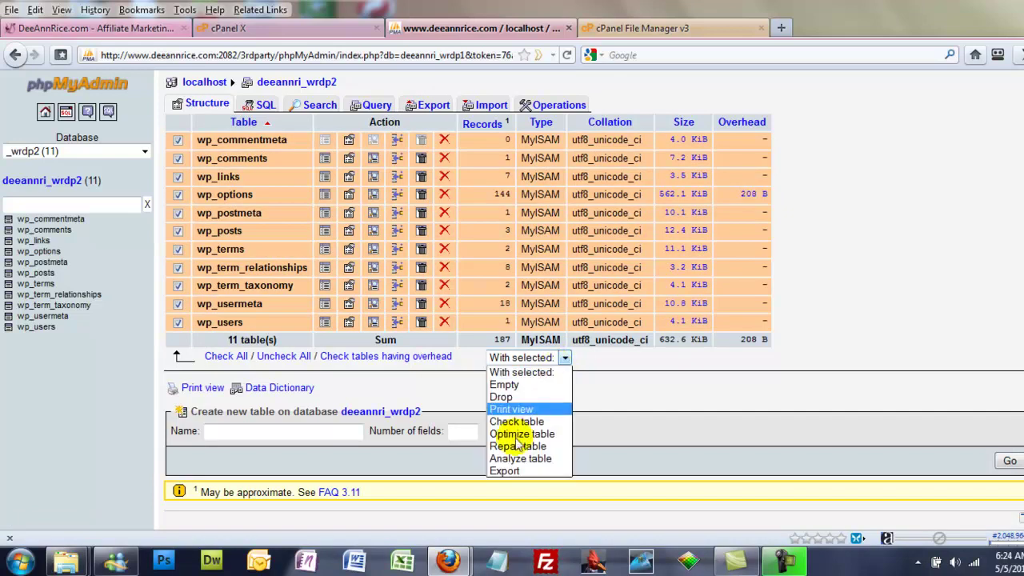
click(515, 472)
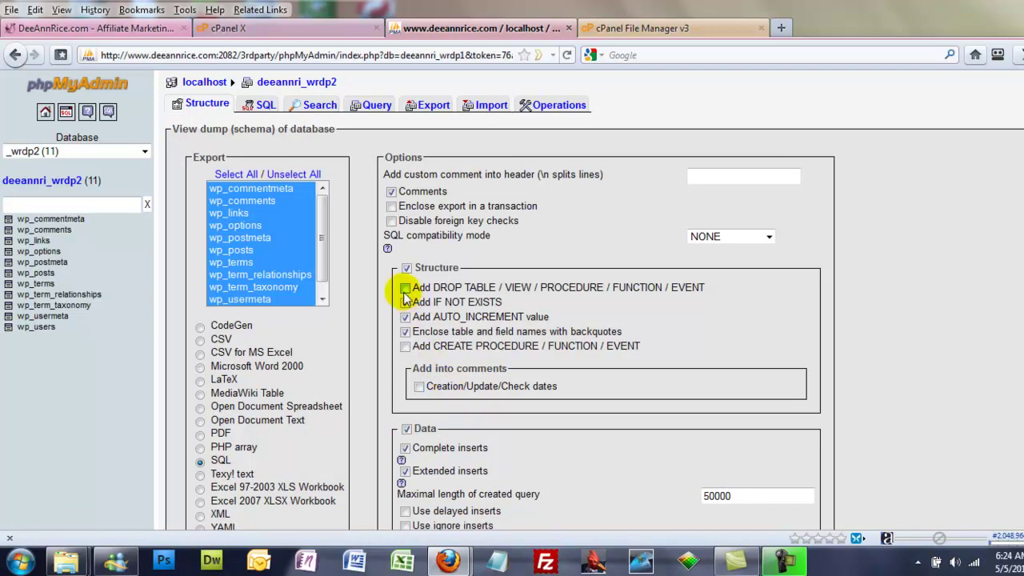
click(406, 289)
scroll(457, 304, down, 5)
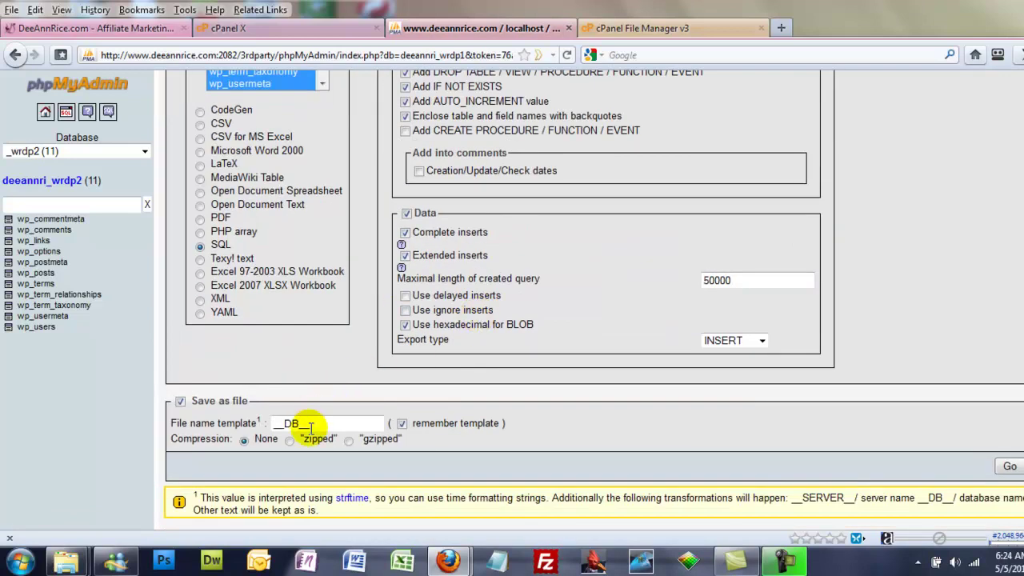
click(1010, 466)
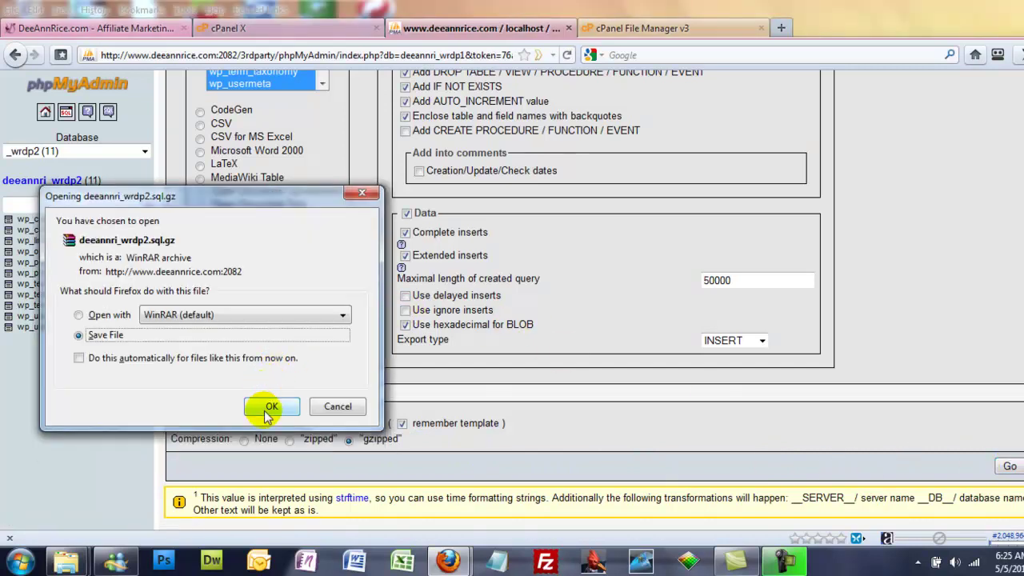
click(269, 408)
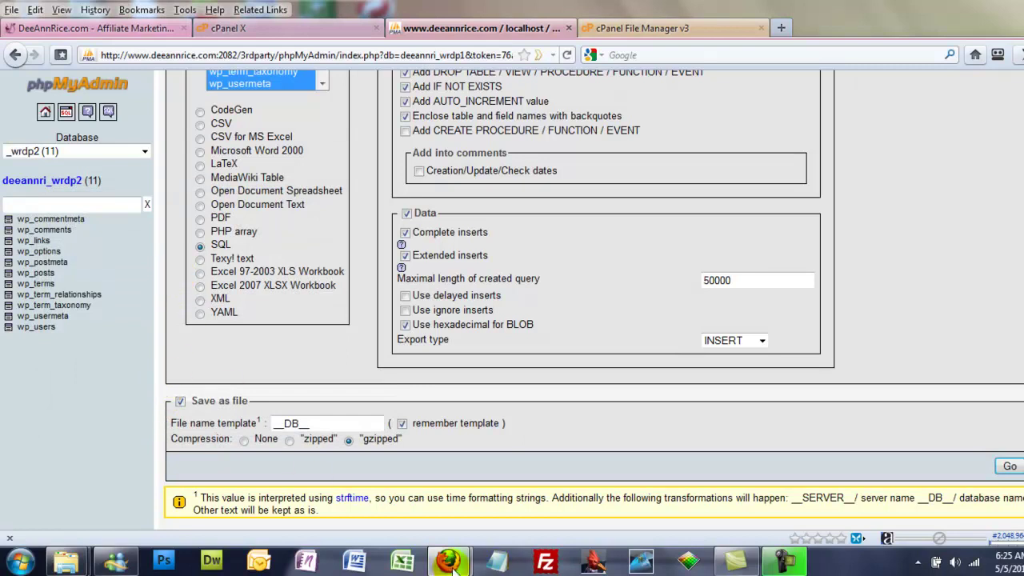
mouse_move(452, 564)
click(517, 441)
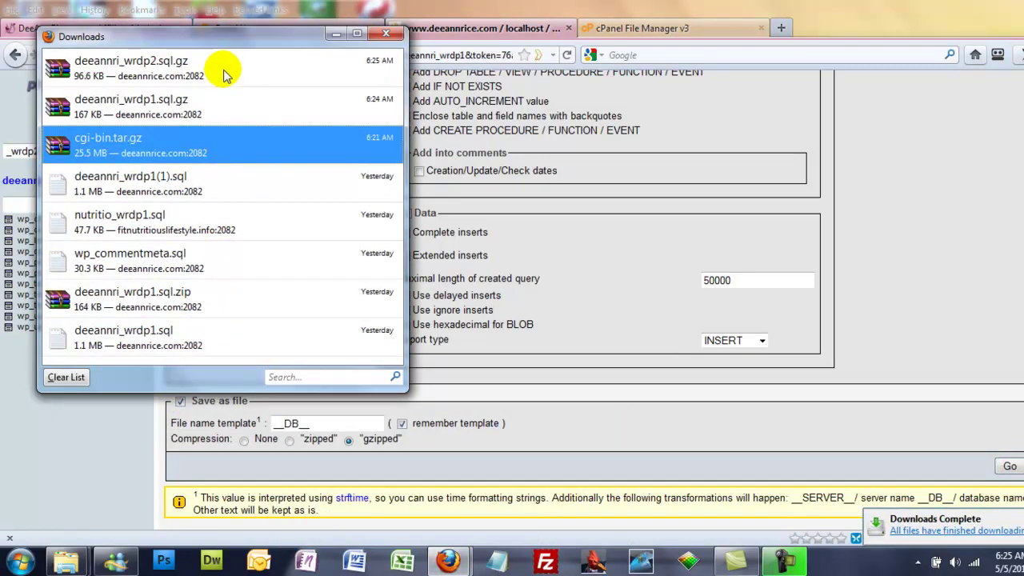
Show deeannri_wrdp2.sql.gz in its Downloads folder and select it together with deeannri_wrdp1.sql.gz
right_click(230, 80)
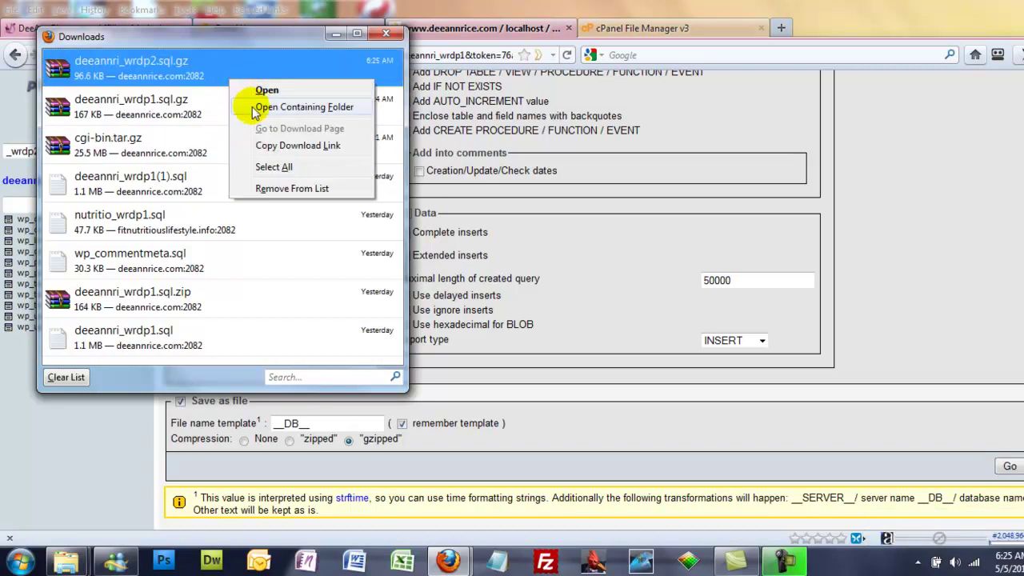
click(254, 112)
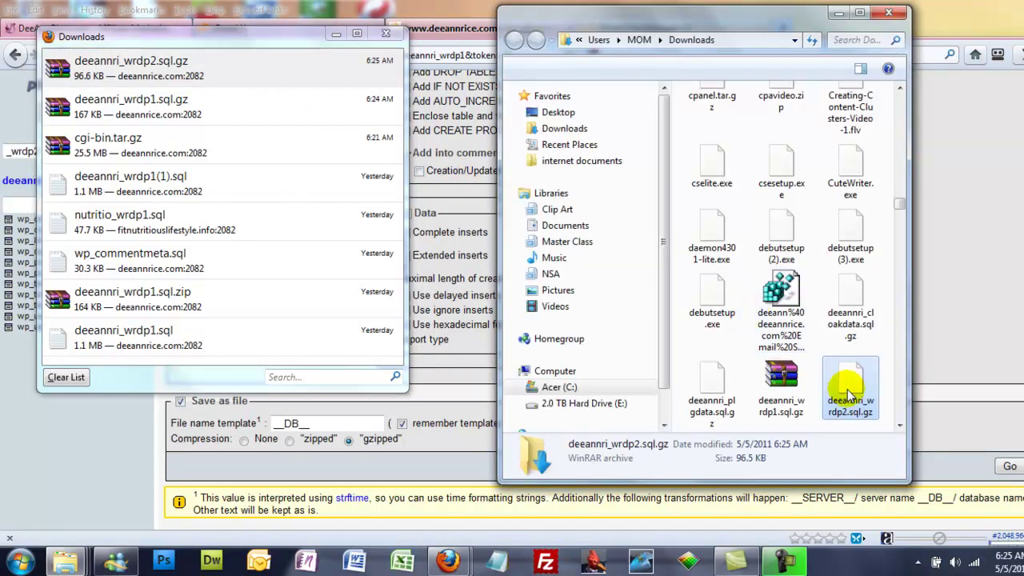
ctrl+click(782, 408)
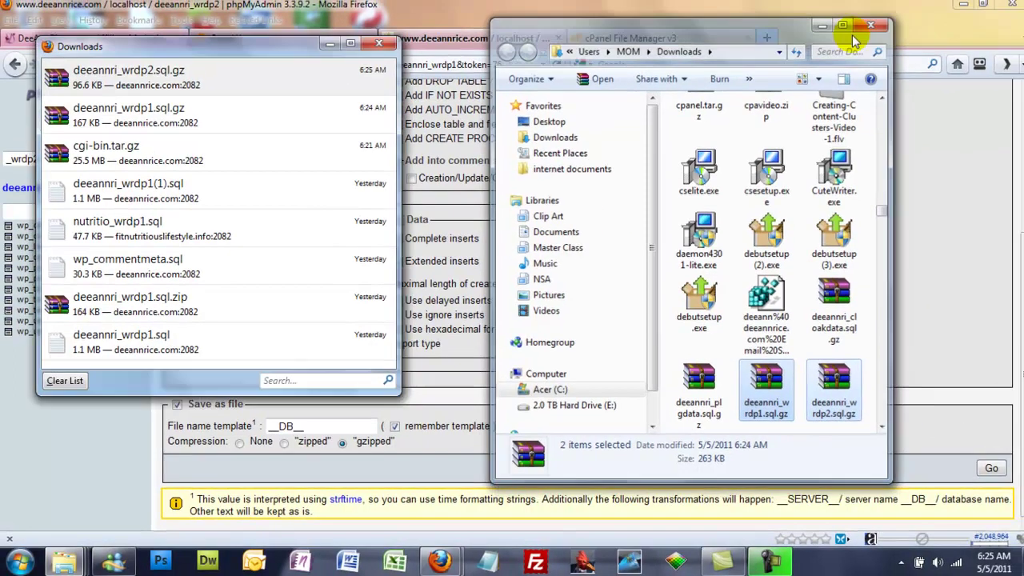
Paste deeannri_wrdp1.sql.gz and deeannri_wrdp2.sql.gz into the zip backup4-4-11 folder beside cgi-bin.tar.gz
click(889, 12)
mouse_move(66, 560)
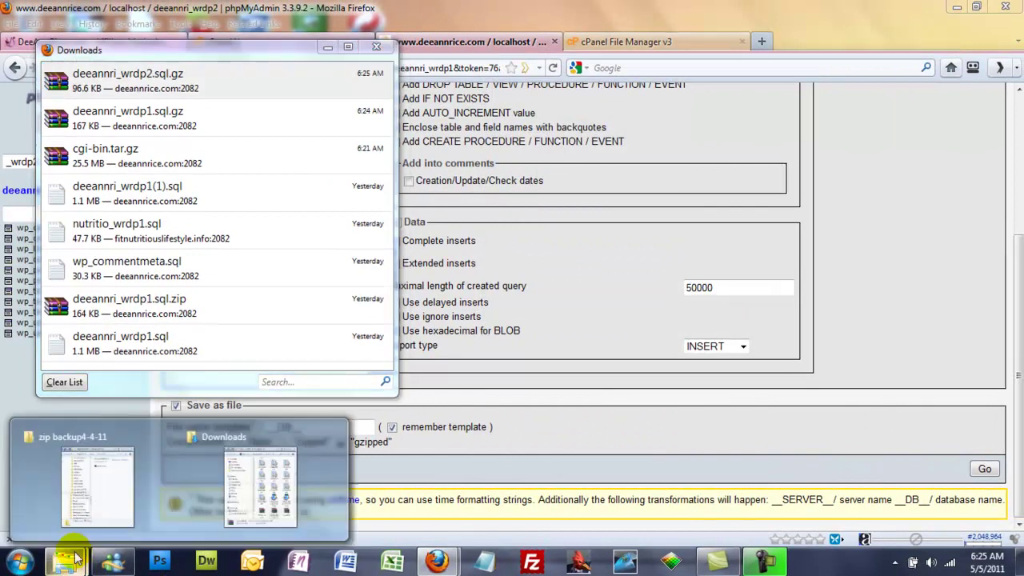
click(80, 485)
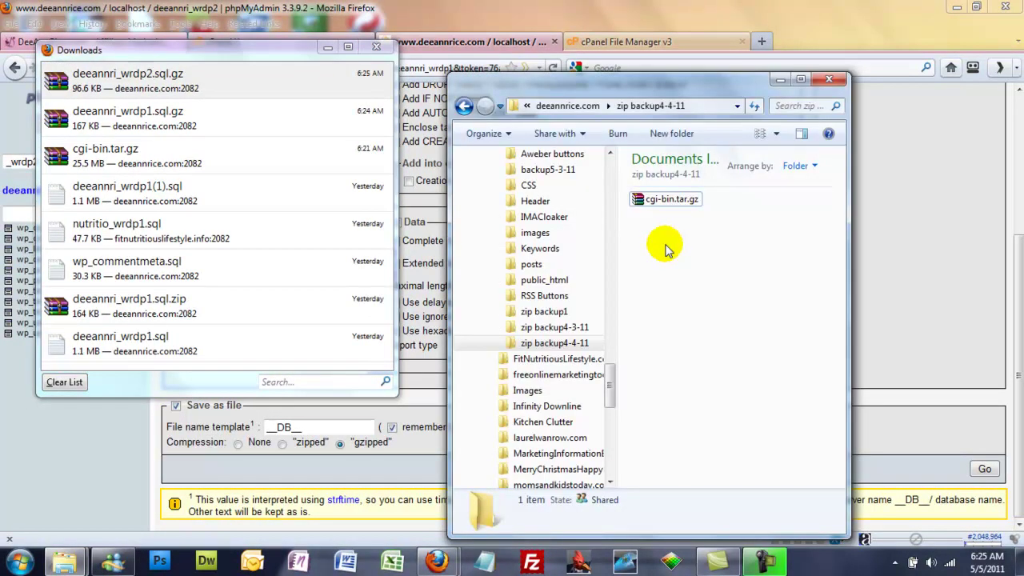
key(ctrl+v)
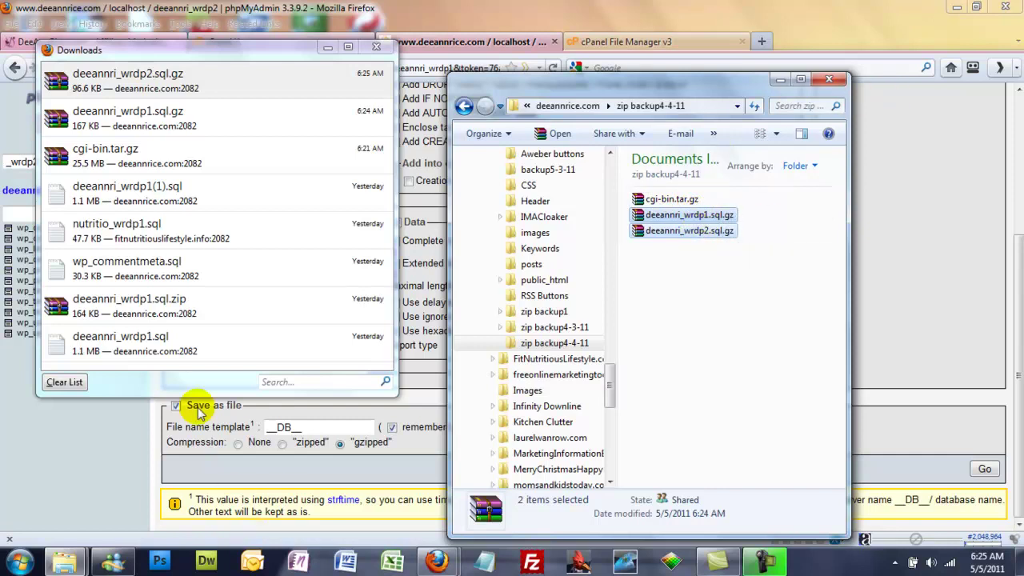
Return to Firefox and show the DeeAnnRice.com home page with the Affiliate Marketing Basics post
click(376, 48)
click(424, 156)
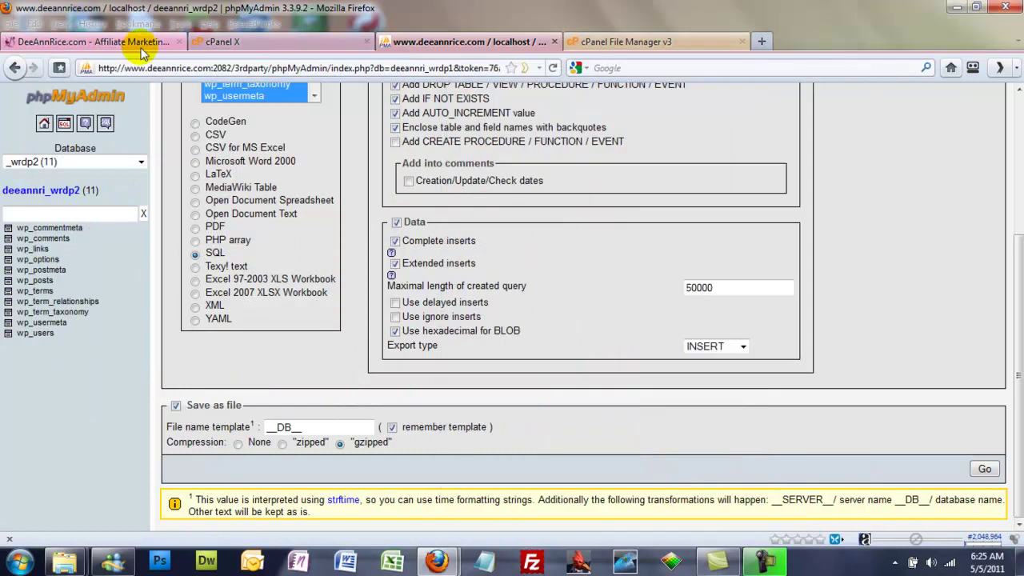
key(ctrl+1)
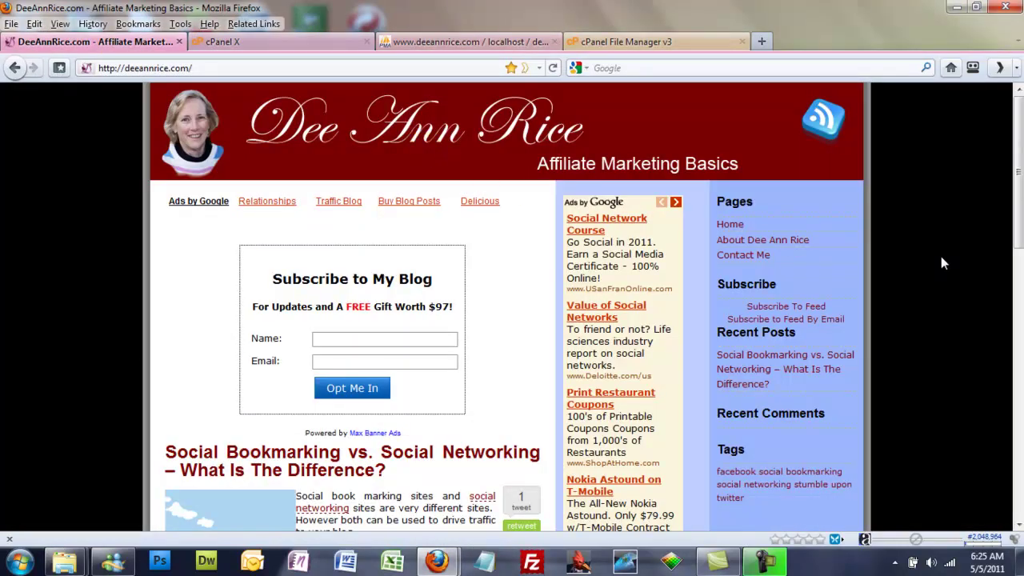